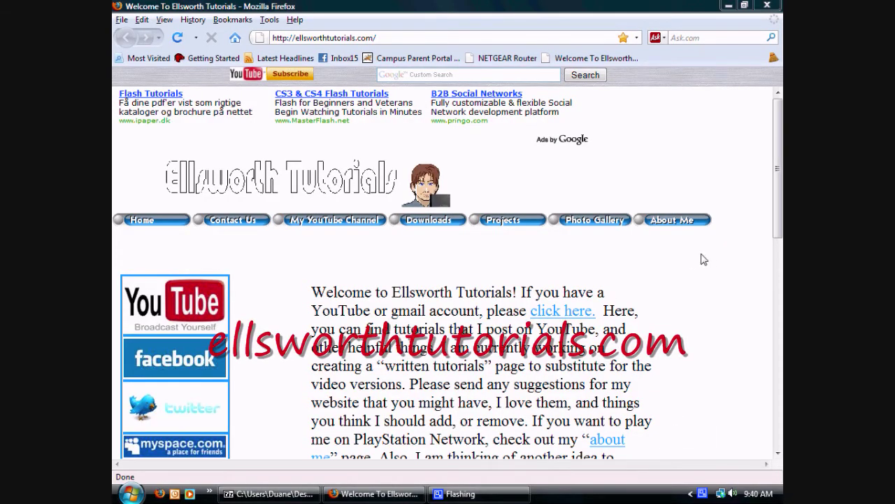
Step: Save the custom Movie Maker settings zip (profiles.zip) from the page, then close Firefox
scroll(692, 314, "down", 2)
scroll(682, 385, "down", 10)
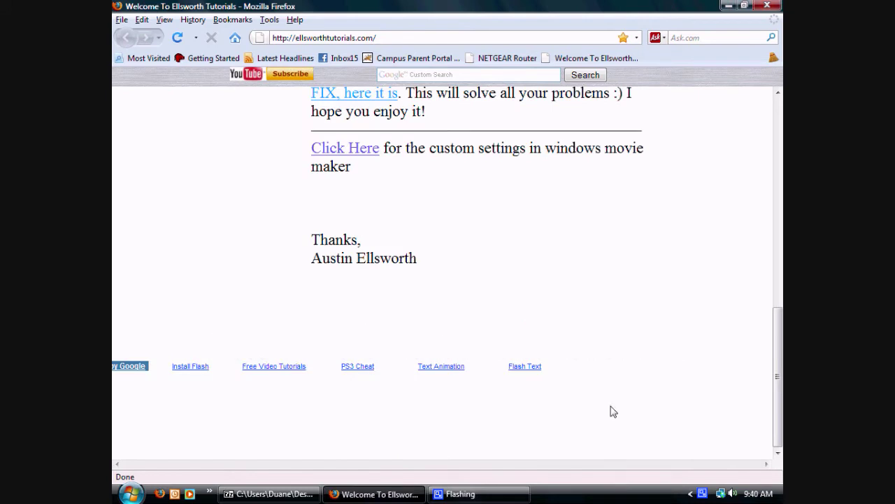
left_click(338, 153)
left_click(538, 379)
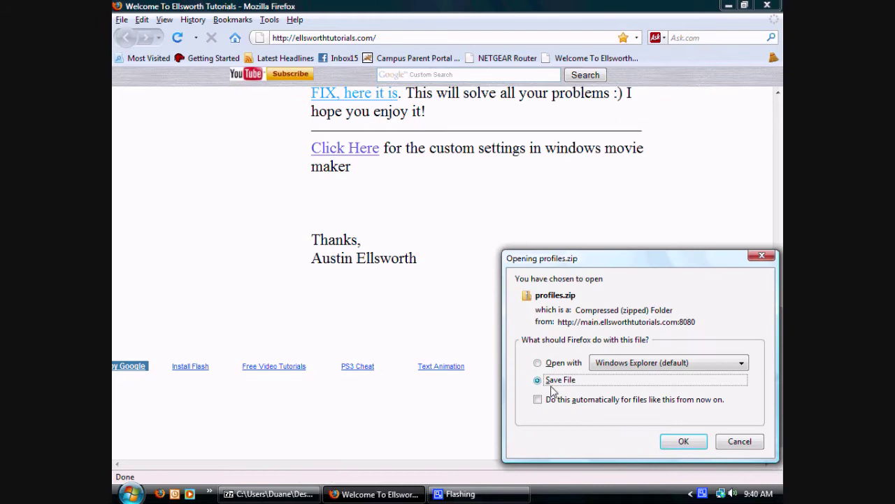
left_click(677, 442)
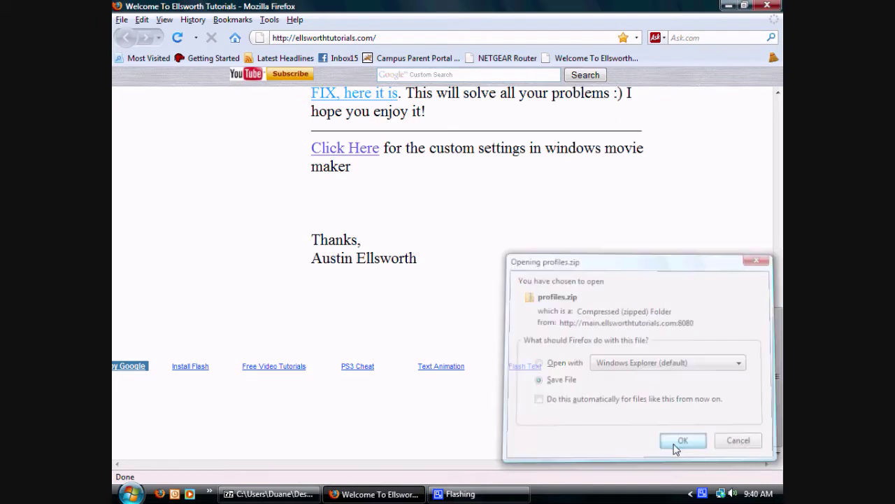
left_click(768, 5)
Step: Open the Downloads folder containing the download and start Extract All on profiles.zip
right_click(501, 311)
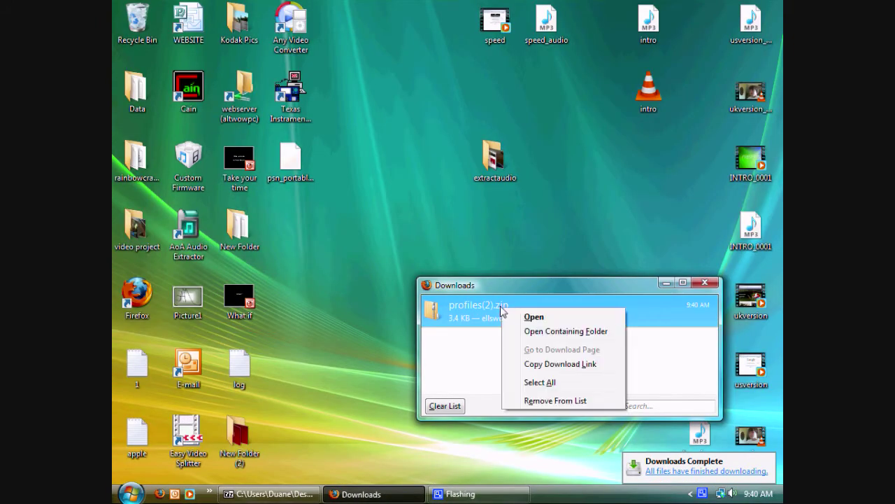
left_click(533, 333)
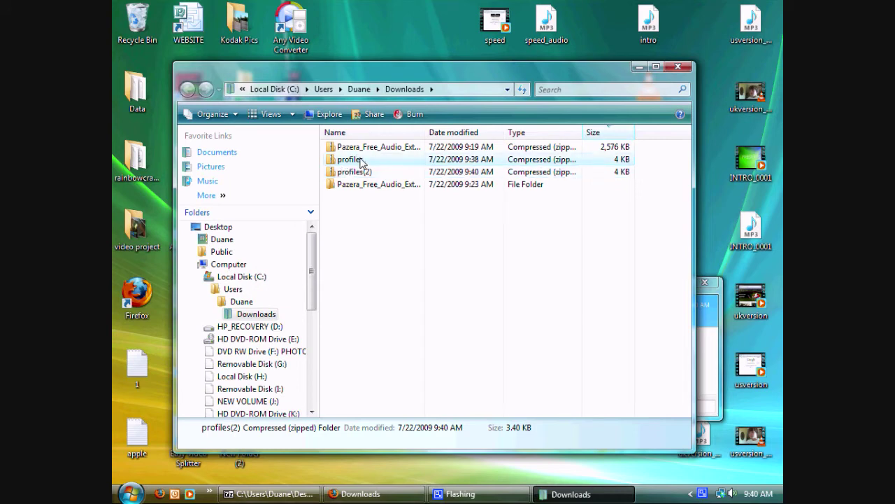
left_click(373, 165)
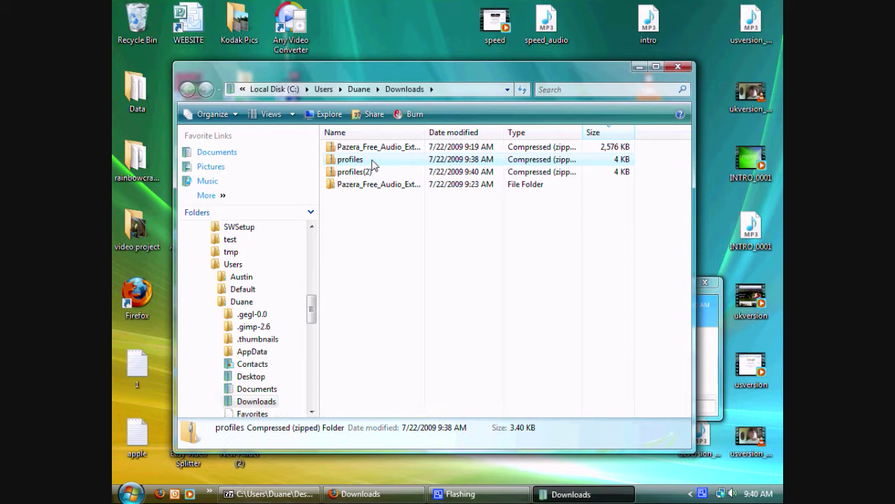
right_click(373, 165)
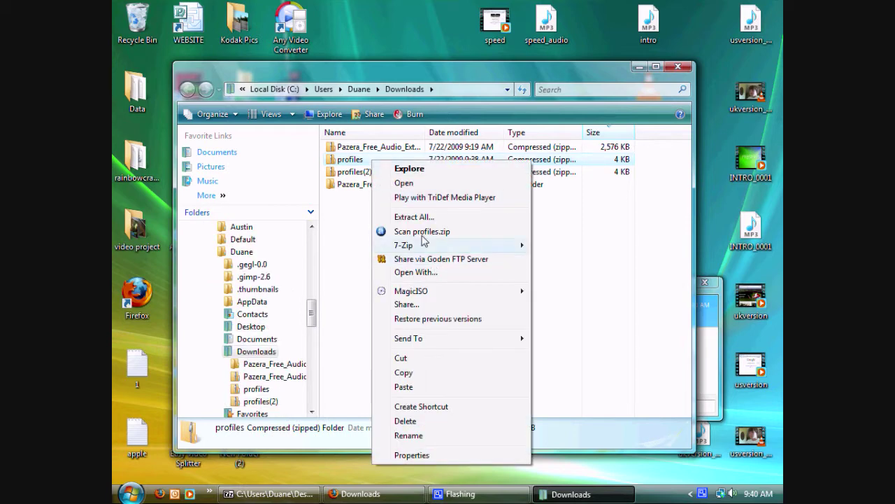
left_click(414, 217)
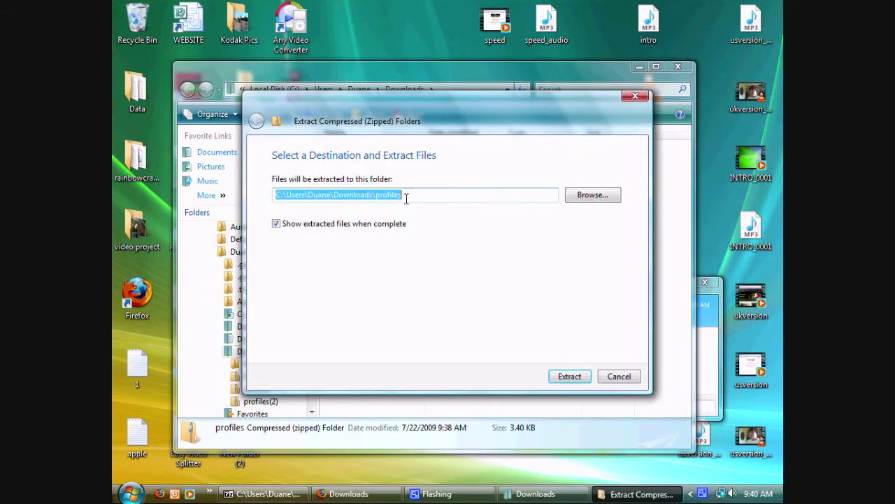
Step: Extract profiles.zip into C:\Program Files\Movie Maker\Shared\Profiles
left_click_drag(434, 194, 294, 207)
type("Program Files\\Movie Mak")
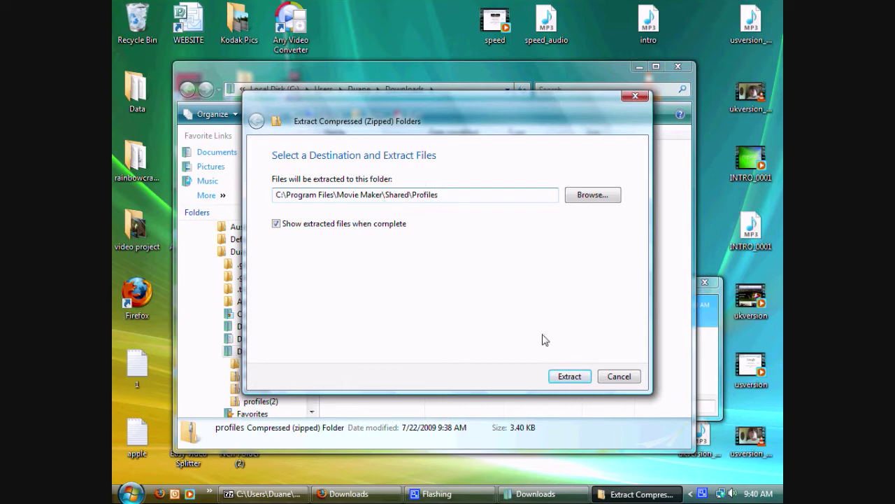
left_click(568, 377)
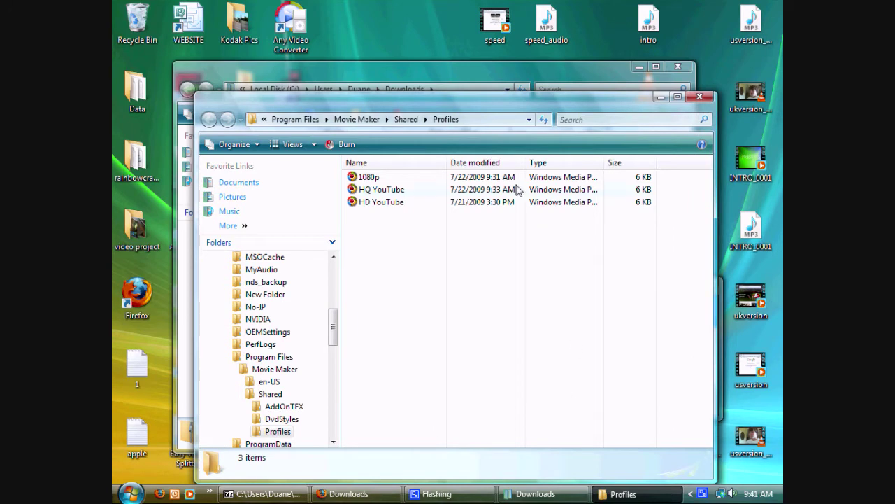
Step: Close the Profiles and Downloads Explorer windows and the downloads list
left_click(700, 96)
left_click(677, 66)
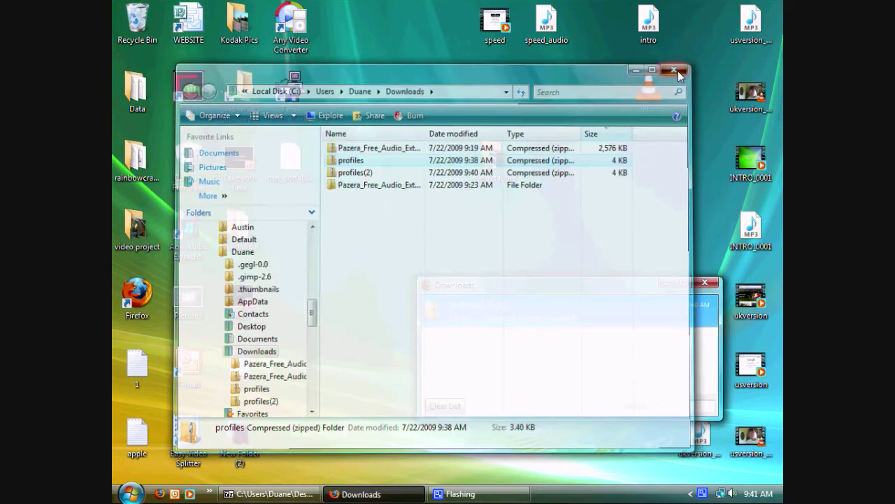
left_click(704, 282)
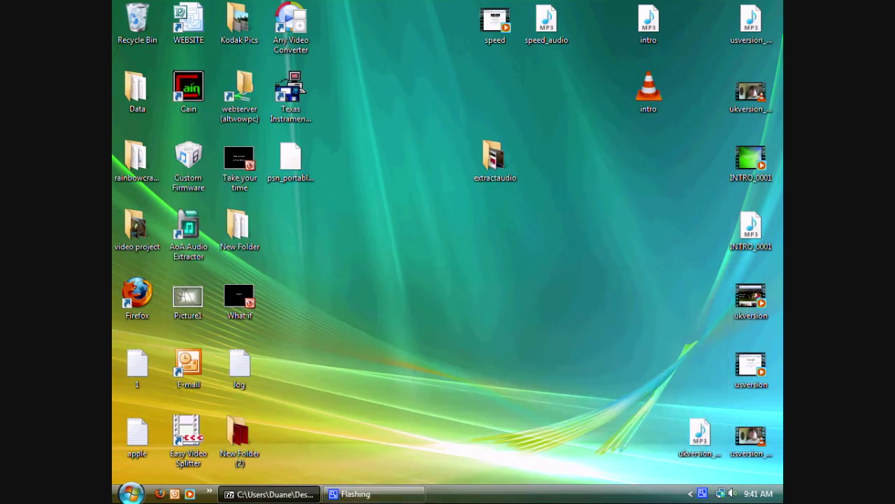
Step: Launch Windows Movie Maker and place the INTRO_0001 clip on the Video track
key("super")
left_click(146, 231)
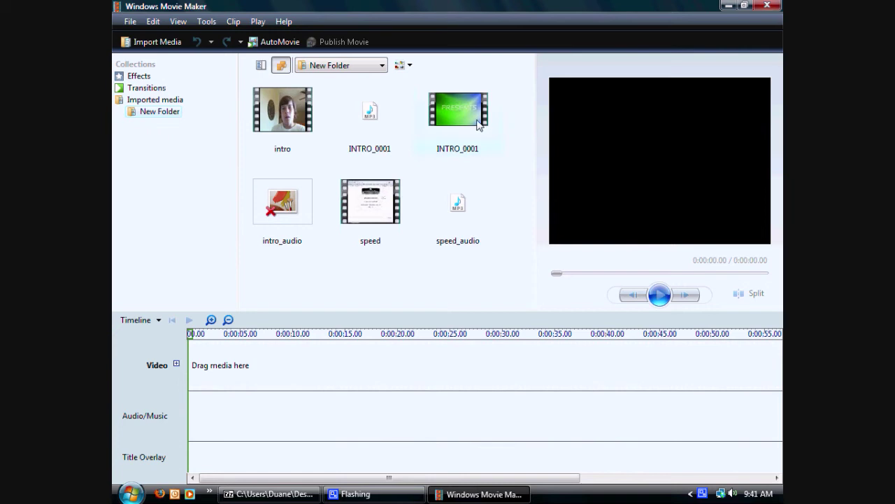
left_click_drag(481, 126, 230, 368)
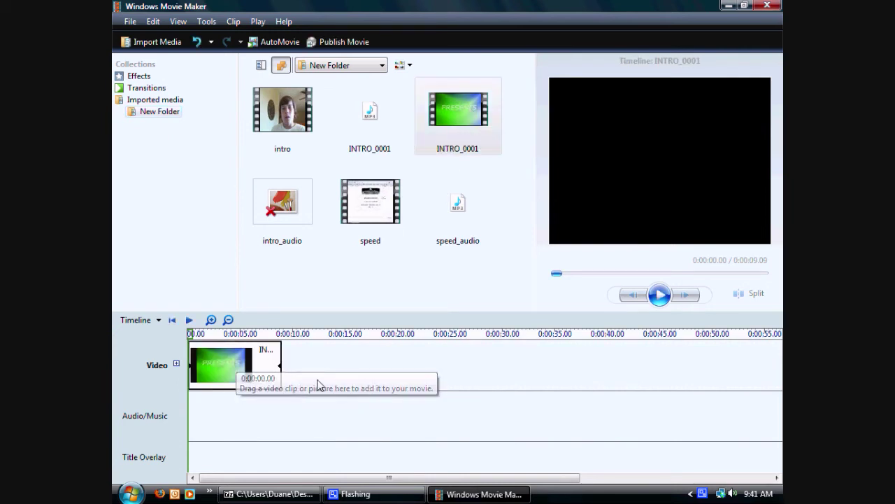
Step: Start File > Publish Movie and choose to publish to This computer
left_click(130, 21)
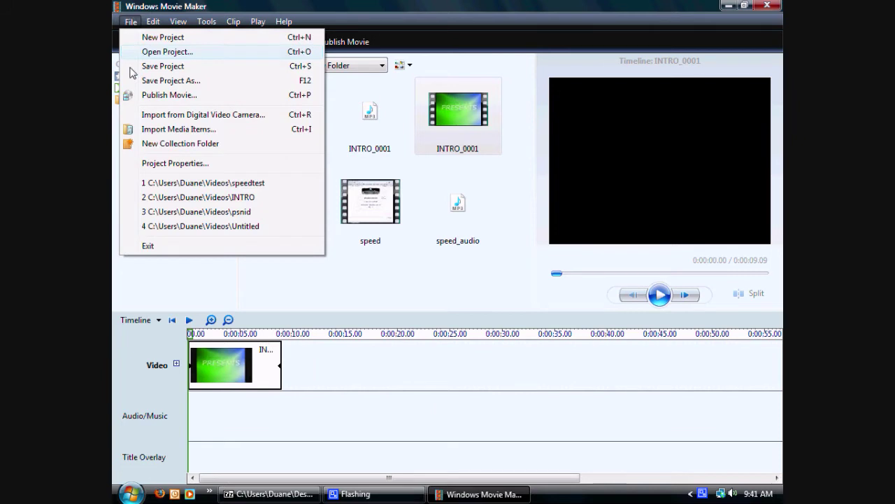
left_click(161, 95)
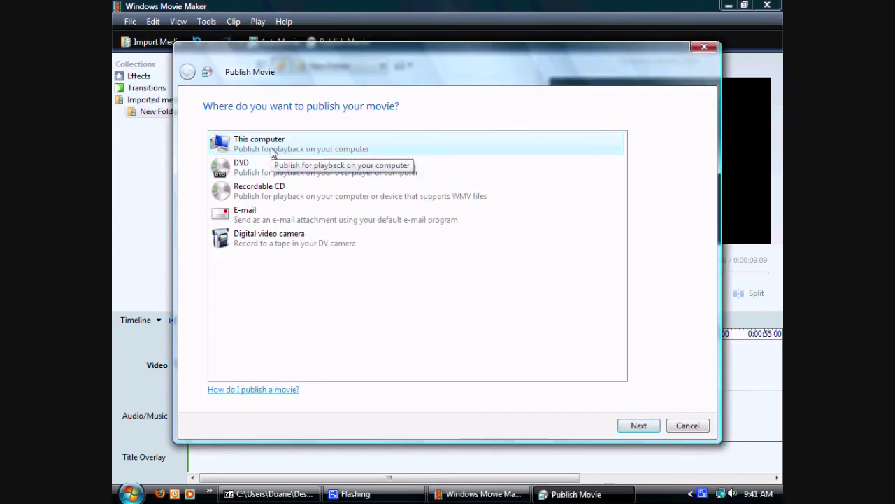
left_click(635, 425)
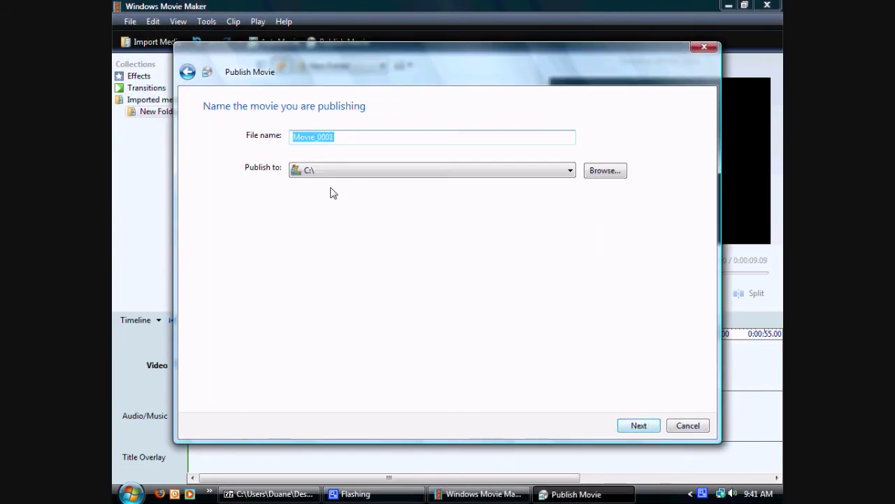
Step: On the More settings page, preview the REAL 1080p Video, HD YouTube and HQ YouTube presets
left_click(640, 426)
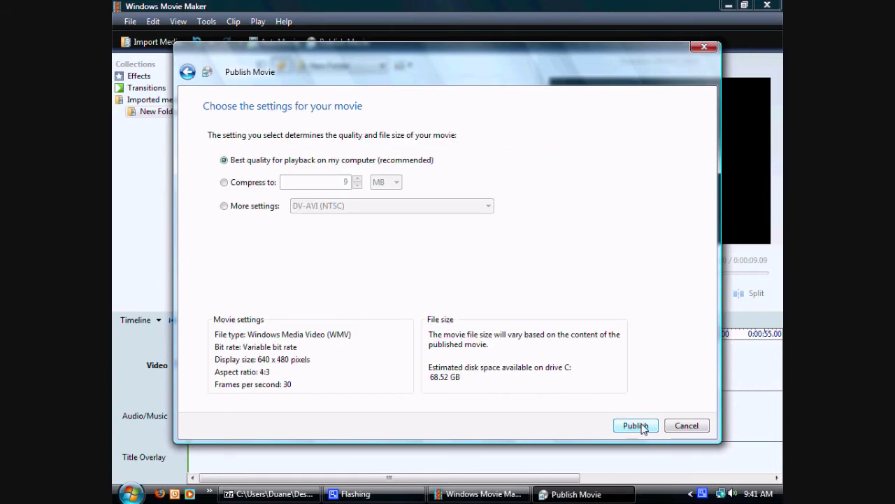
left_click(242, 205)
left_click(315, 206)
left_click(326, 308)
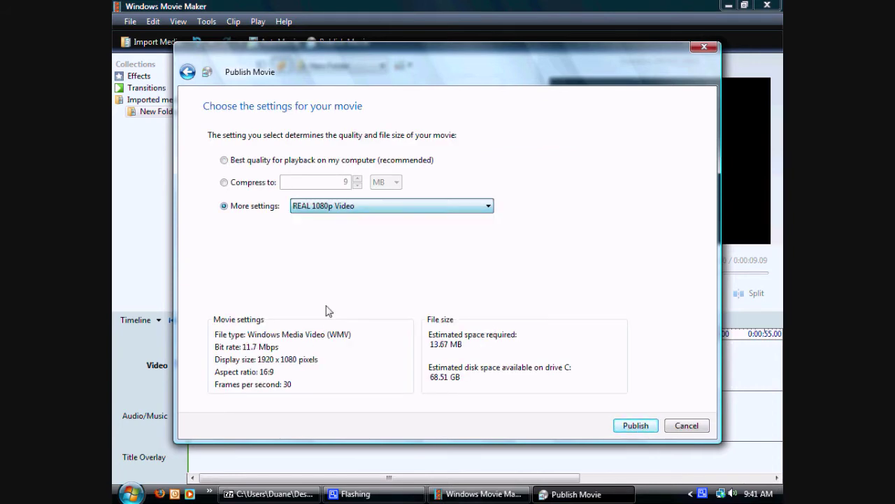
left_click(356, 205)
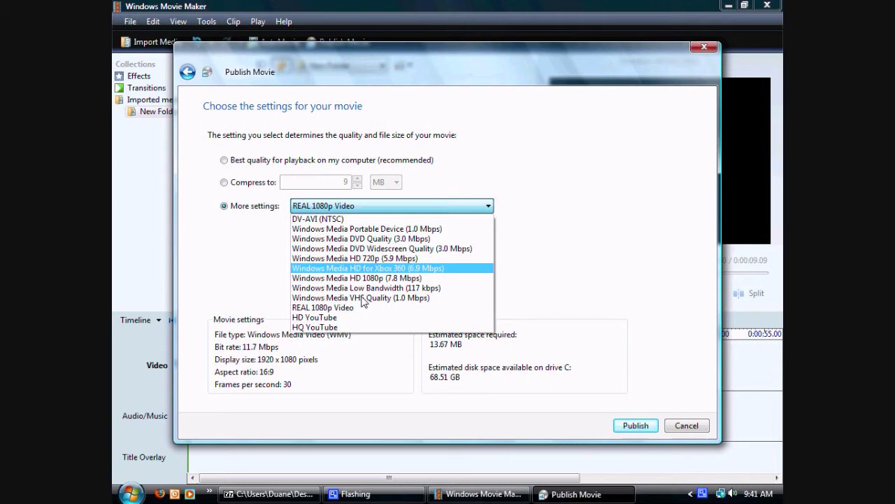
left_click(349, 313)
left_click(330, 209)
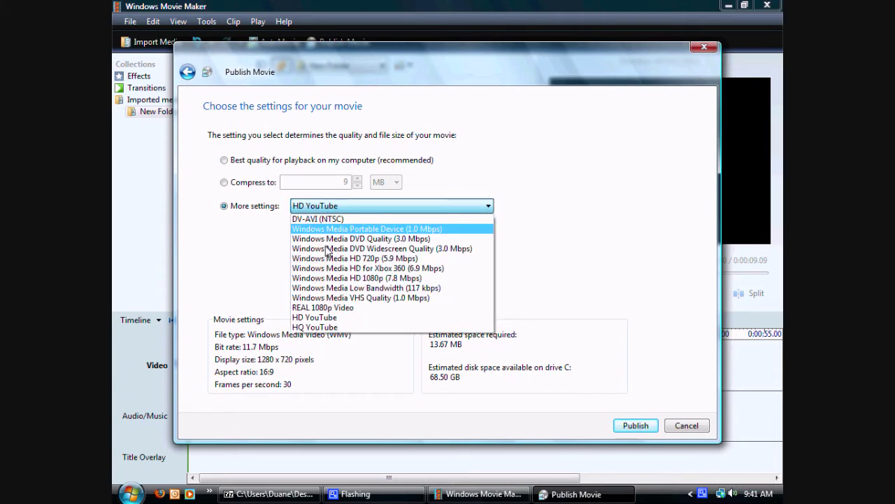
left_click(328, 324)
Step: Switch back to REAL 1080p Video, then select Windows Media HD 1080p (7.8 Mbps)
left_click(331, 208)
left_click(343, 313)
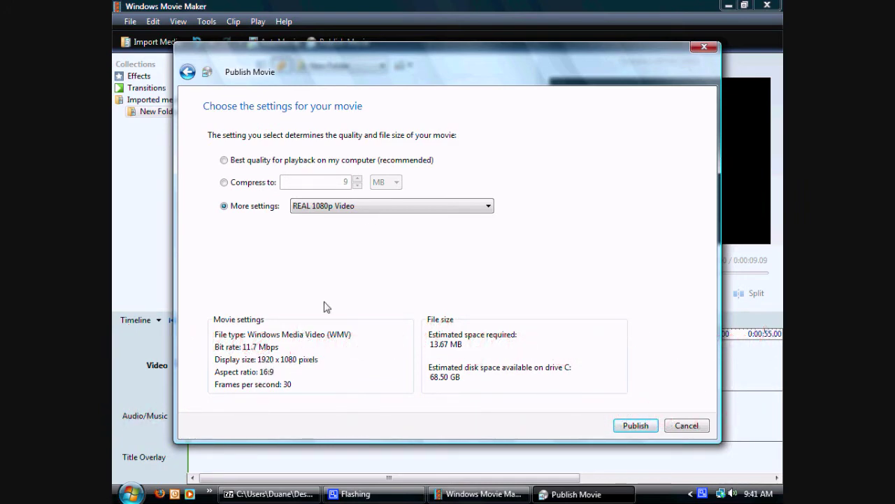
left_click(364, 207)
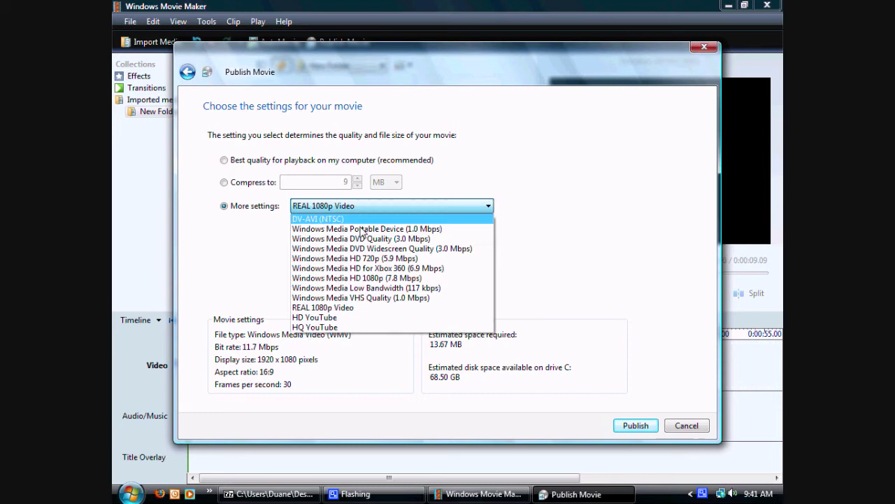
left_click(359, 280)
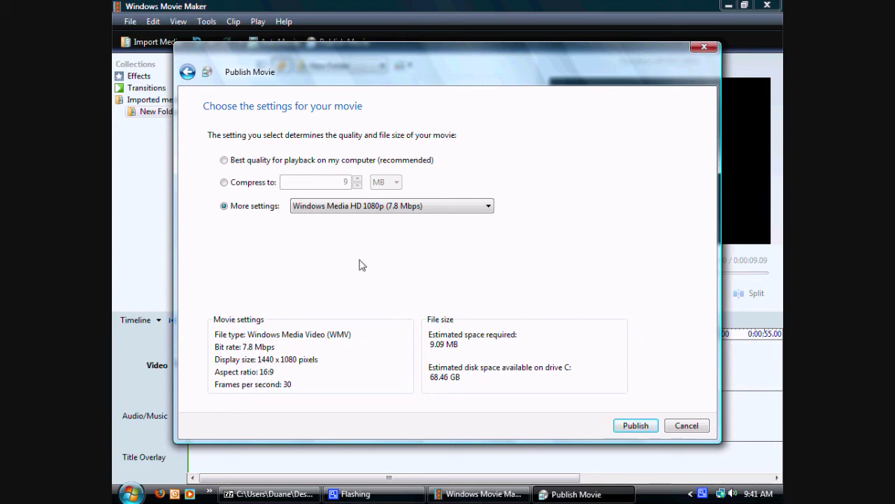
Step: Cycle the preset through REAL 1080p Video, HD YouTube and HQ YouTube, returning to HD YouTube
left_click(360, 210)
left_click(341, 312)
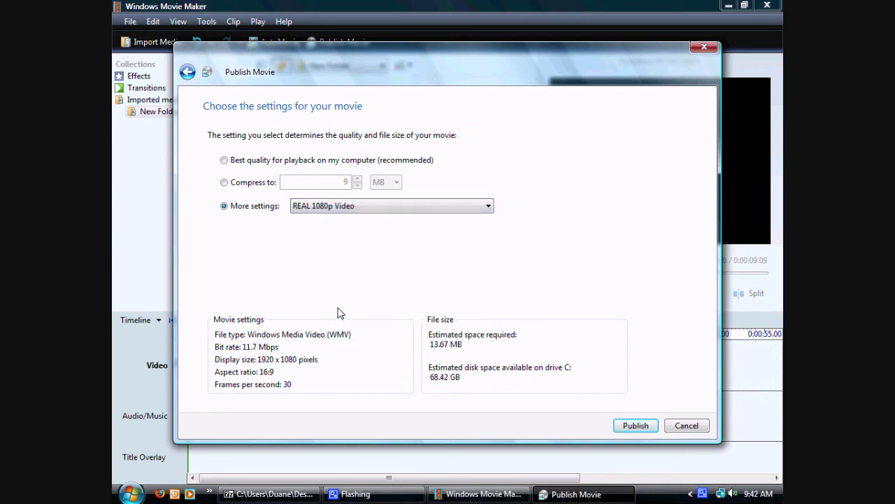
left_click(373, 206)
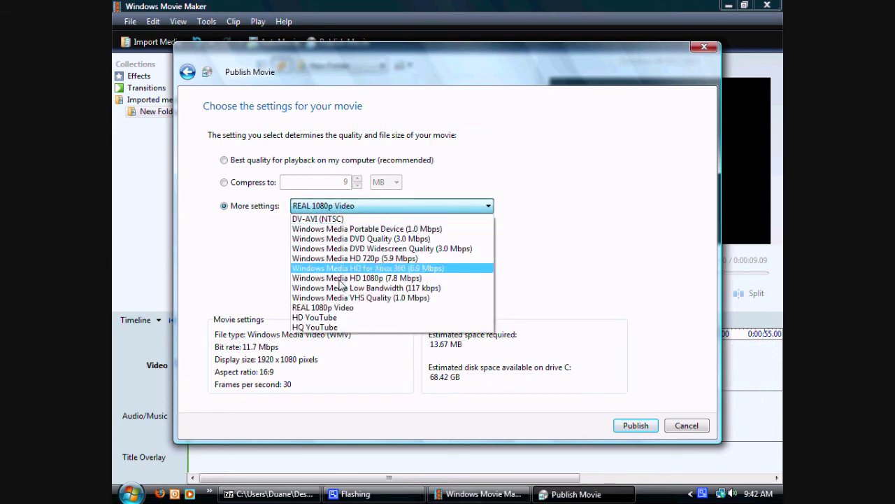
left_click(327, 318)
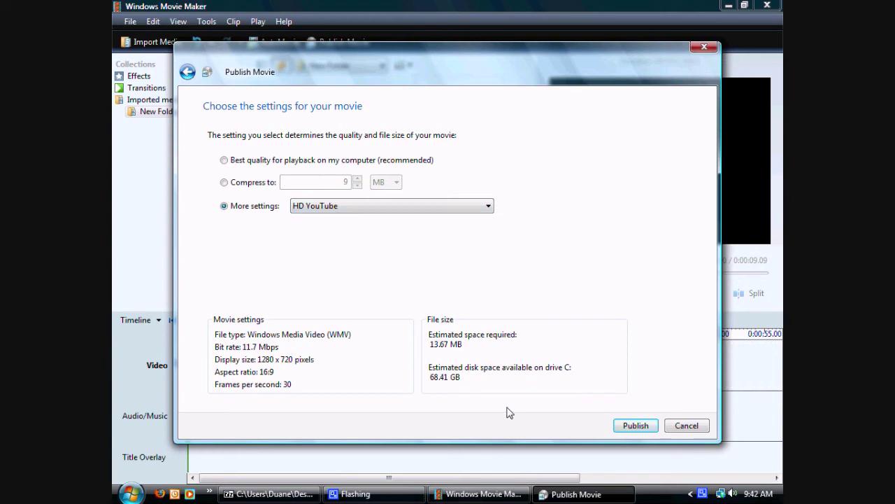
left_click(335, 208)
left_click(340, 319)
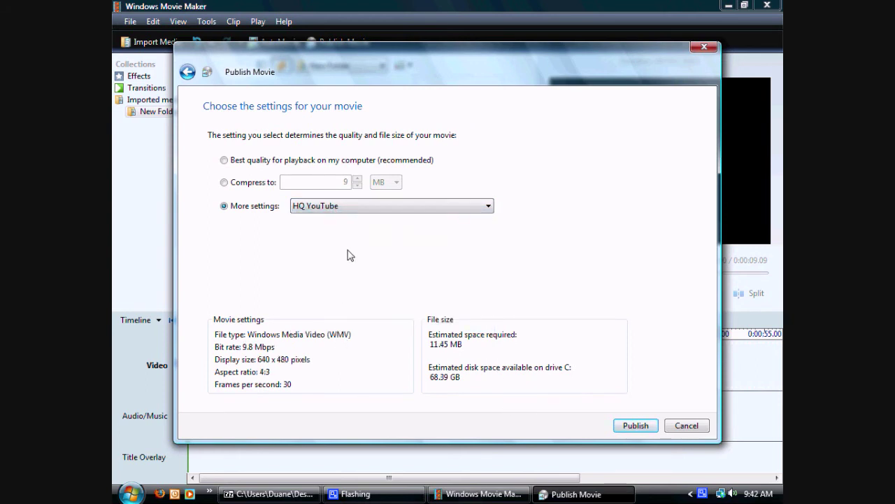
left_click(340, 207)
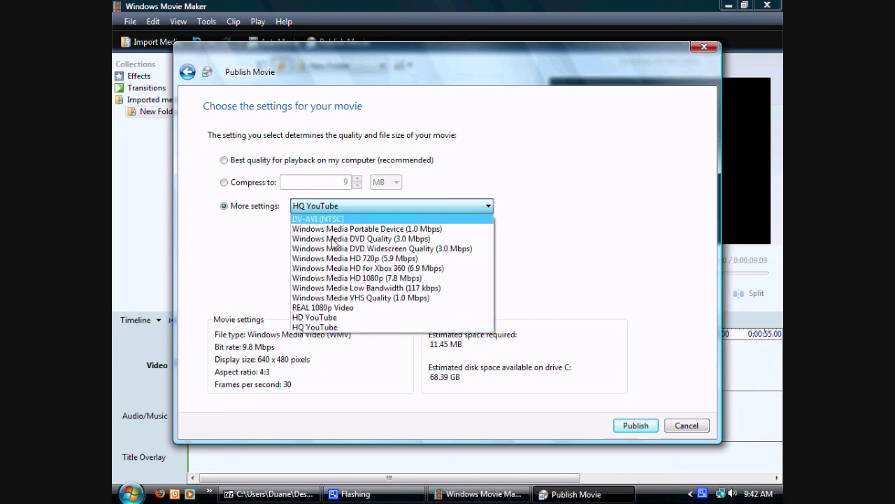
left_click(319, 318)
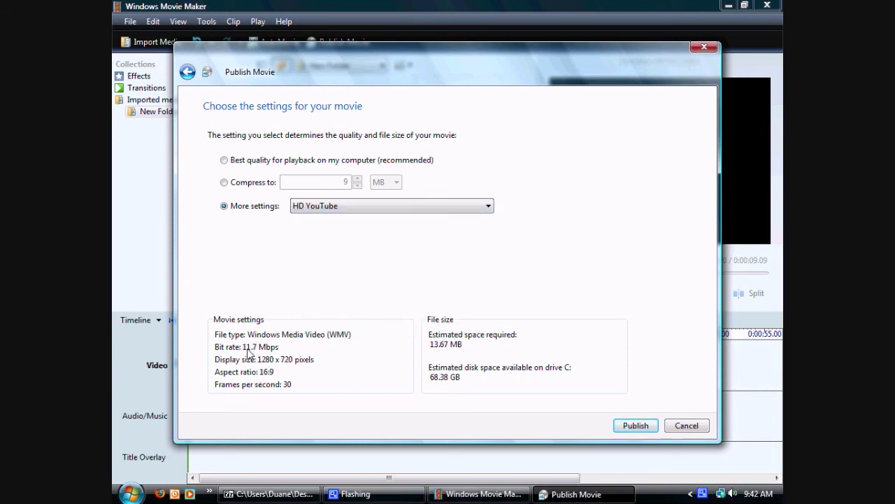
Step: Try Windows Media HD 720p and REAL 1080p, then settle on HD YouTube (1280x720, 11.7 Mbps)
left_click(353, 207)
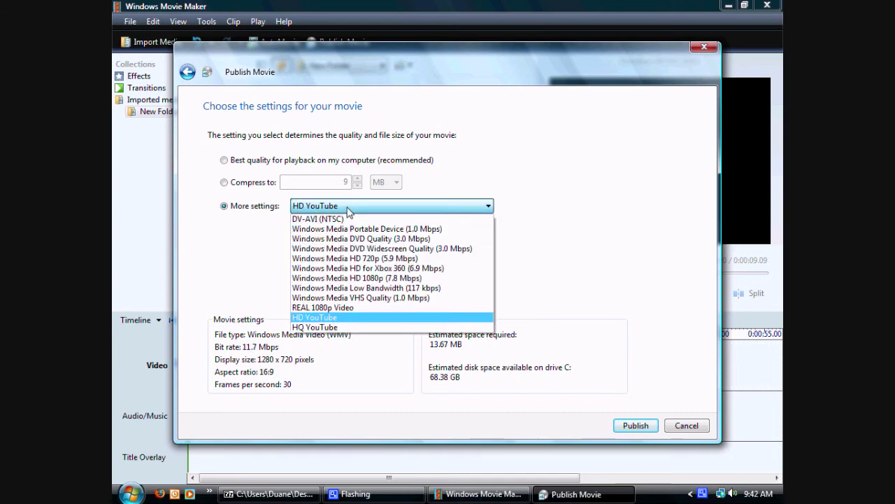
left_click(353, 259)
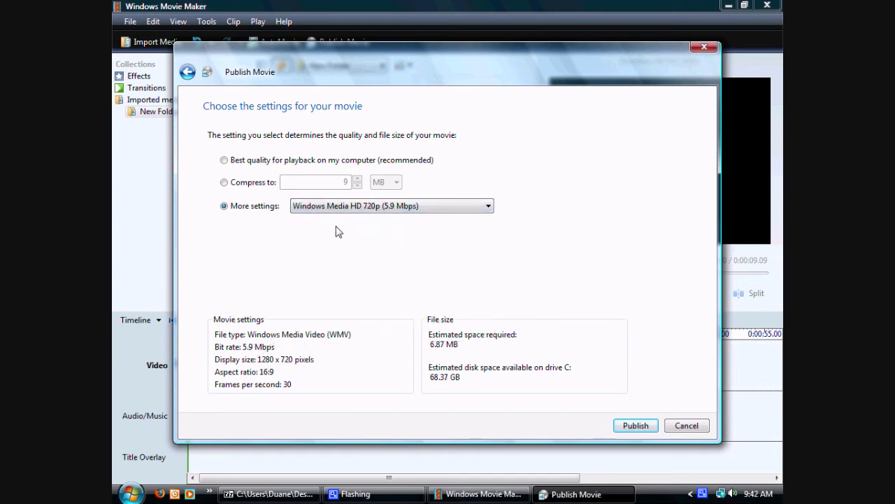
left_click(346, 207)
left_click(348, 308)
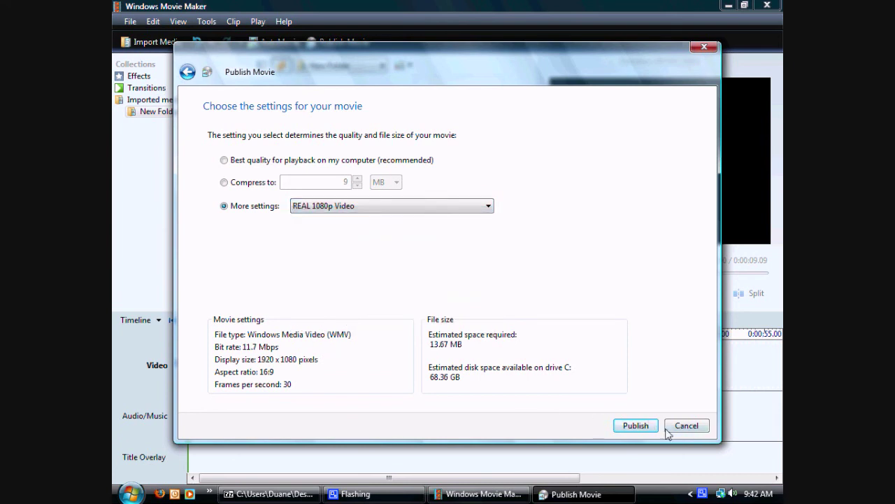
left_click(324, 208)
left_click(321, 320)
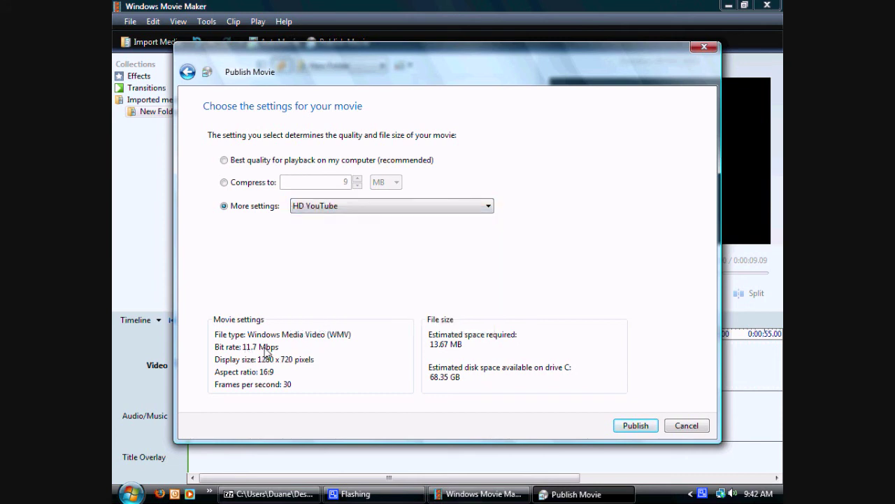
Step: Cancel publishing, close Movie Maker, and answer the save-changes prompt
left_click(685, 425)
left_click(767, 5)
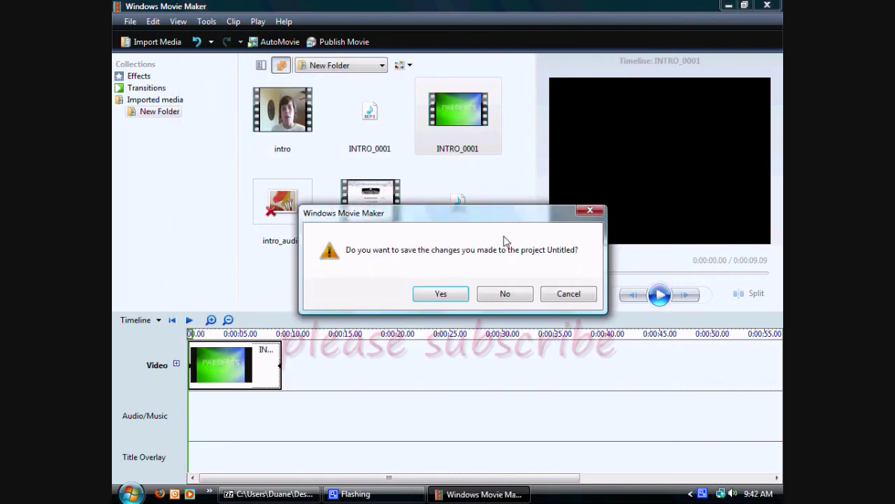
left_click(505, 293)
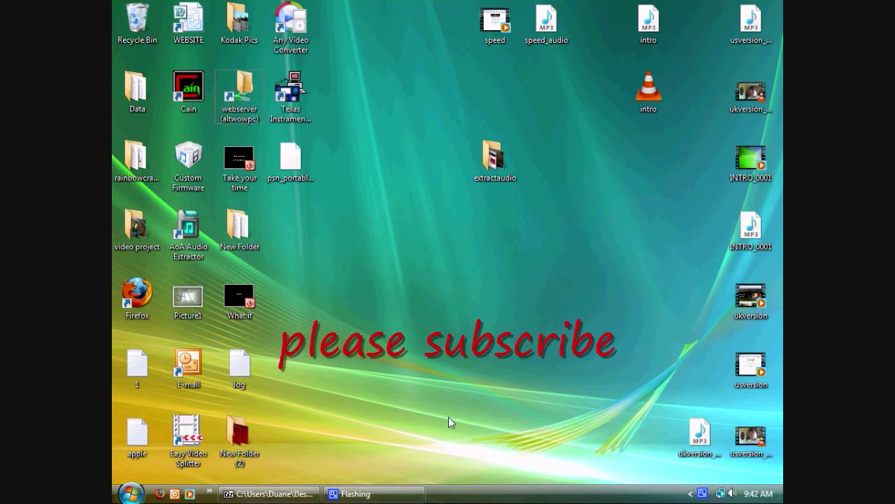